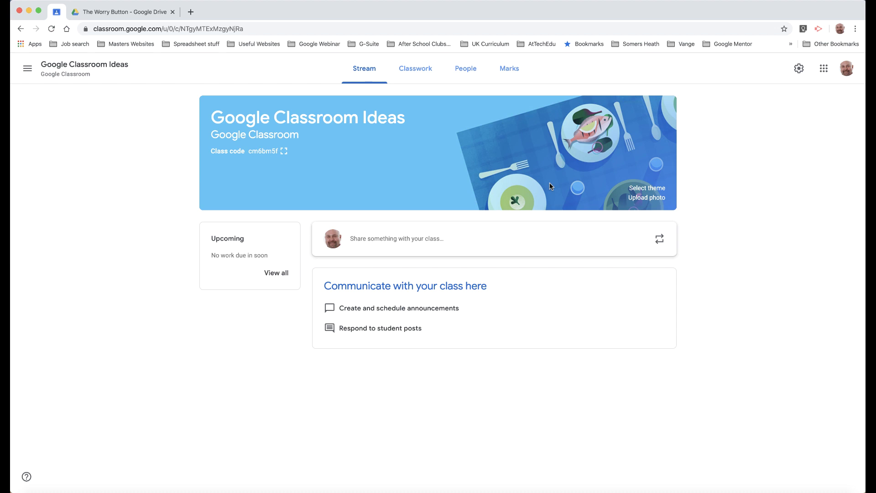
Step: In The Worry Button Drive folder, create a blank Google Form from the New menu
click(122, 11)
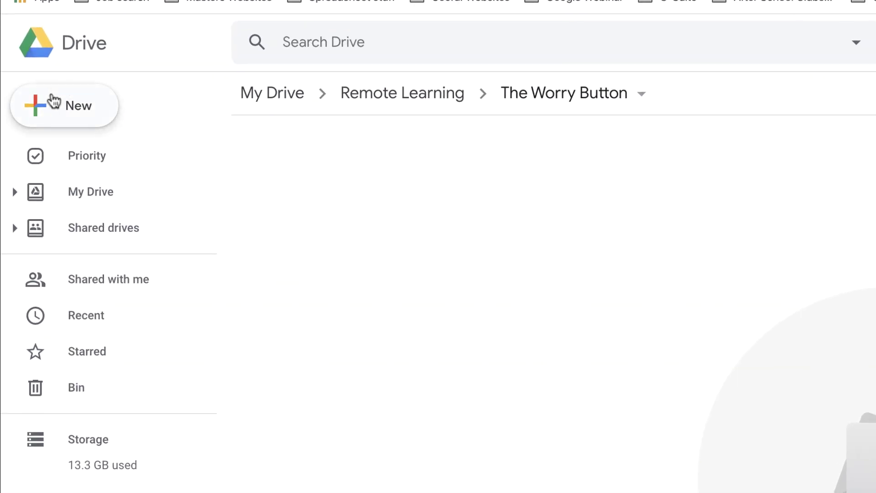
click(64, 104)
mouse_move(94, 319)
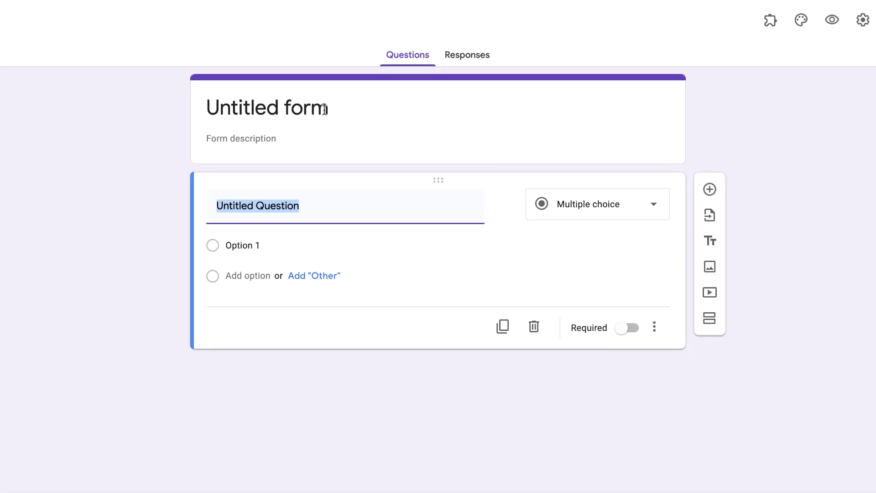
Step: Title the form and its Drive file 'The Worry Button'
click(325, 110)
text(T)
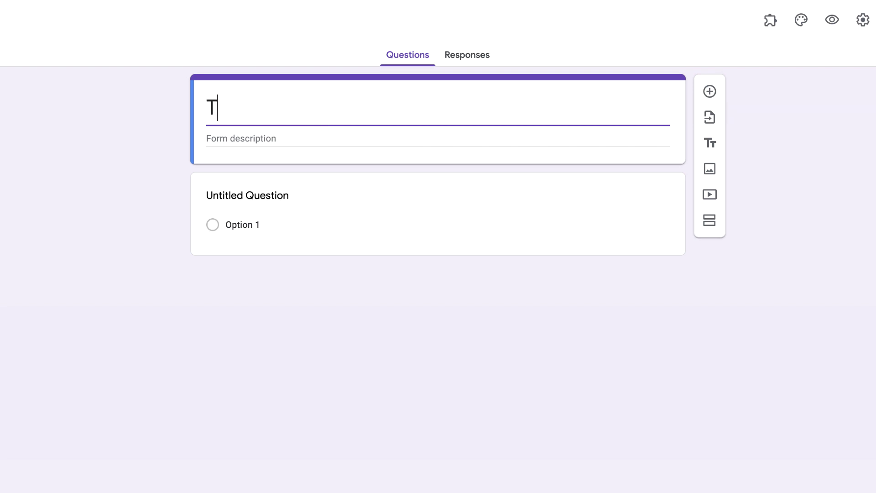
text(he Worry)
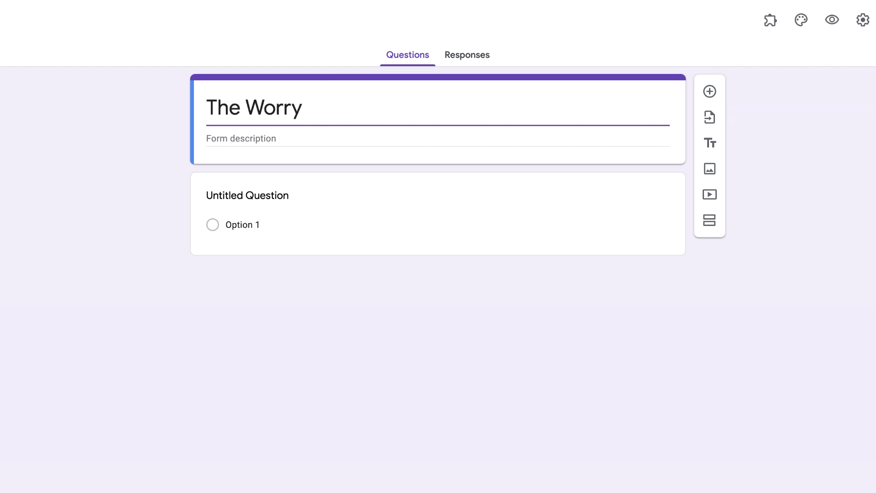
text( Button)
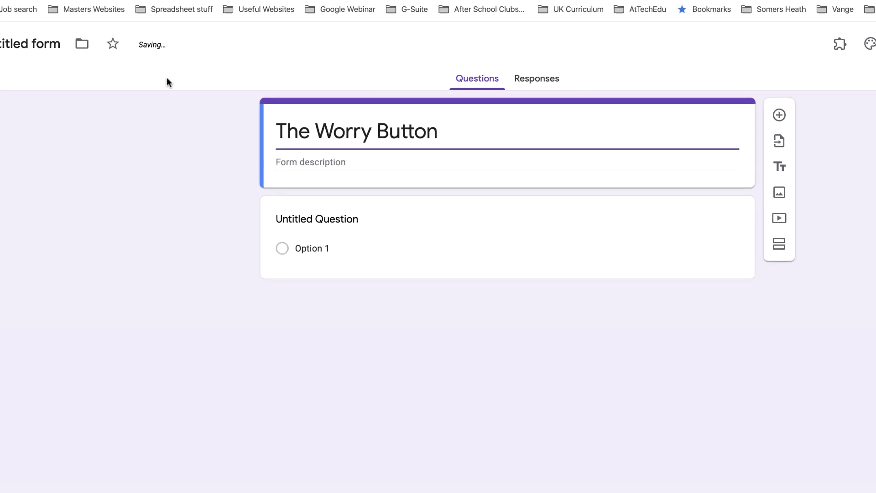
click(24, 46)
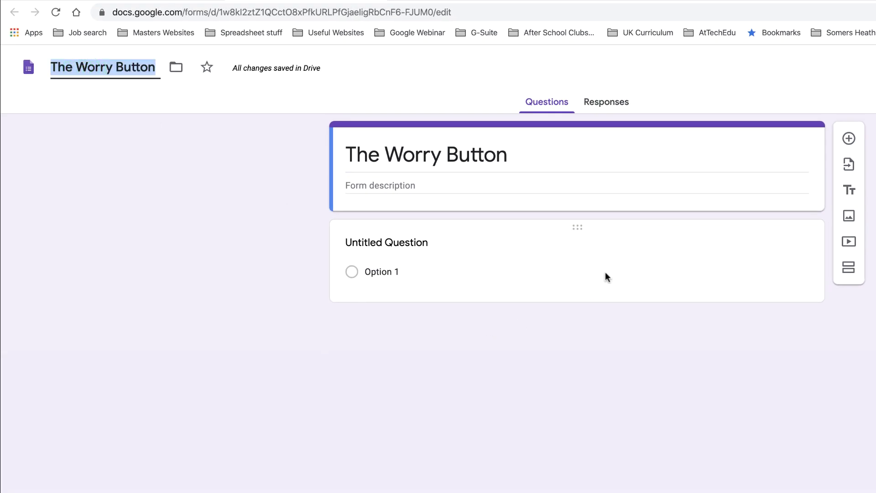
Step: Make the first question a required paragraph question asking 'What is your worry?'
click(410, 242)
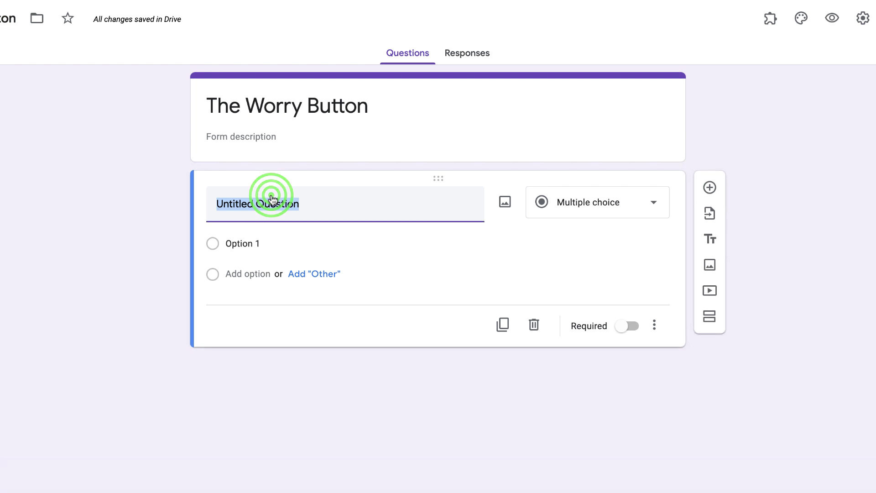
text(What )
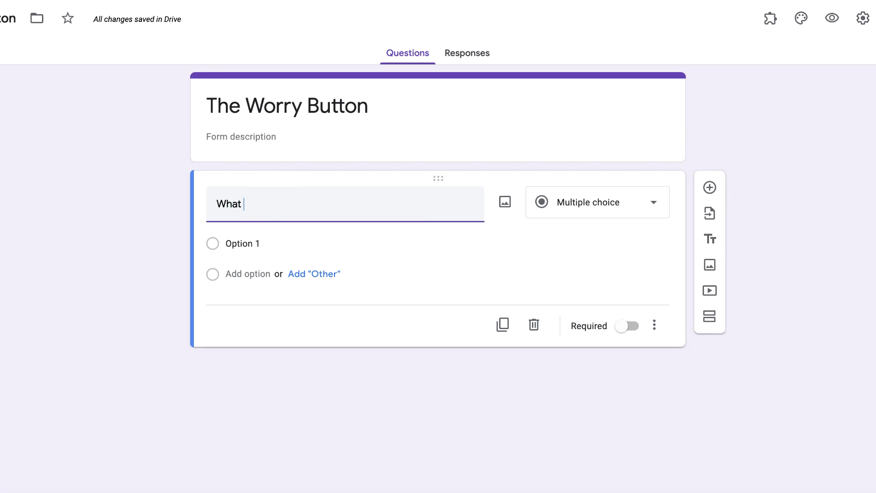
text(is your worry?)
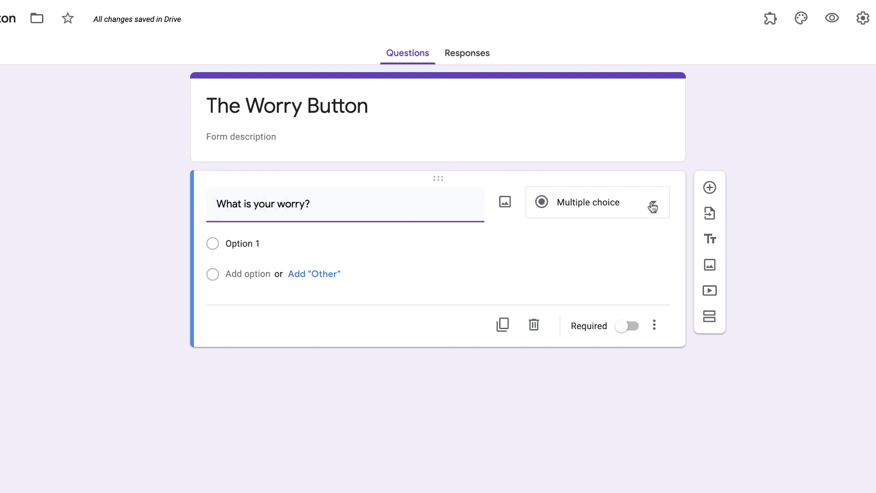
click(634, 201)
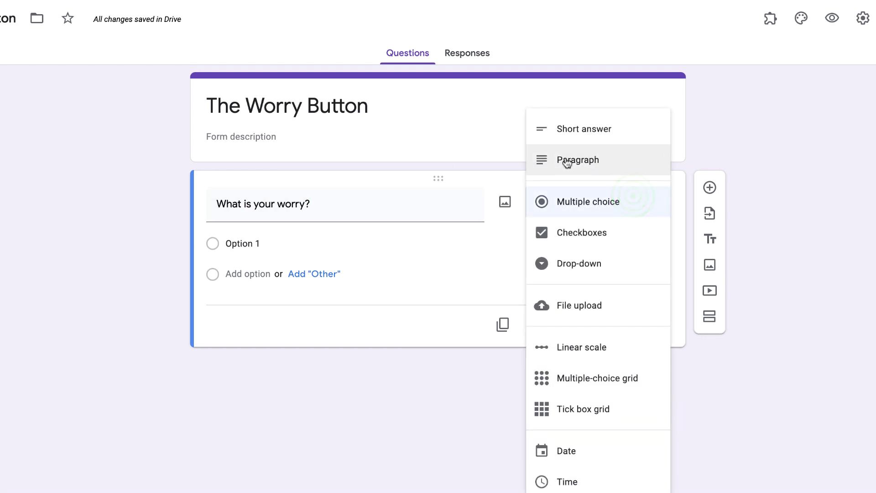
click(583, 160)
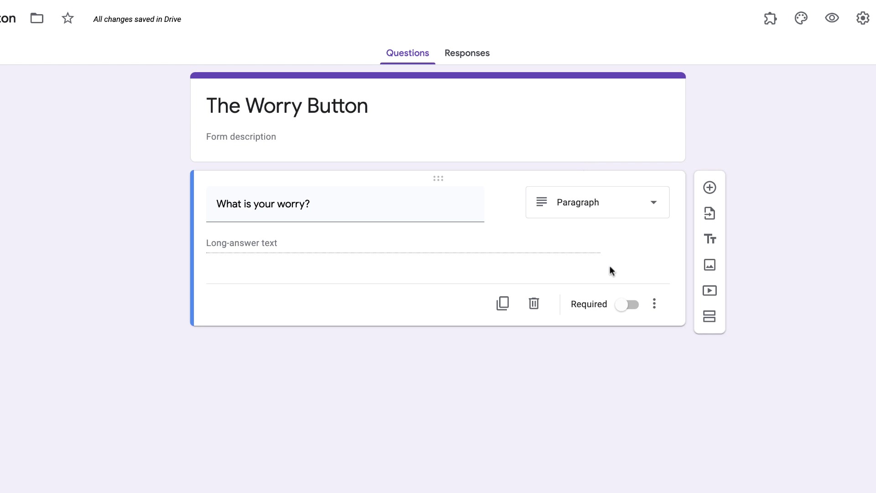
click(635, 305)
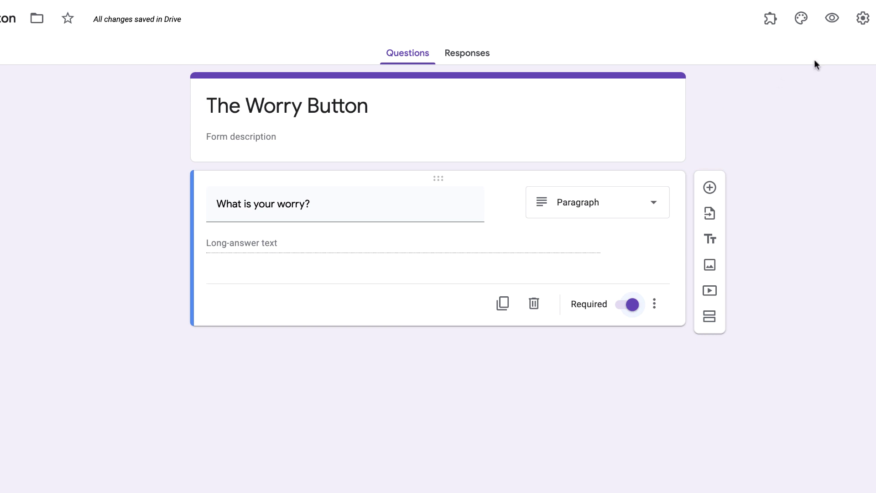
Step: Turn on 'Collect email addresses' in the form's General settings and save
click(862, 21)
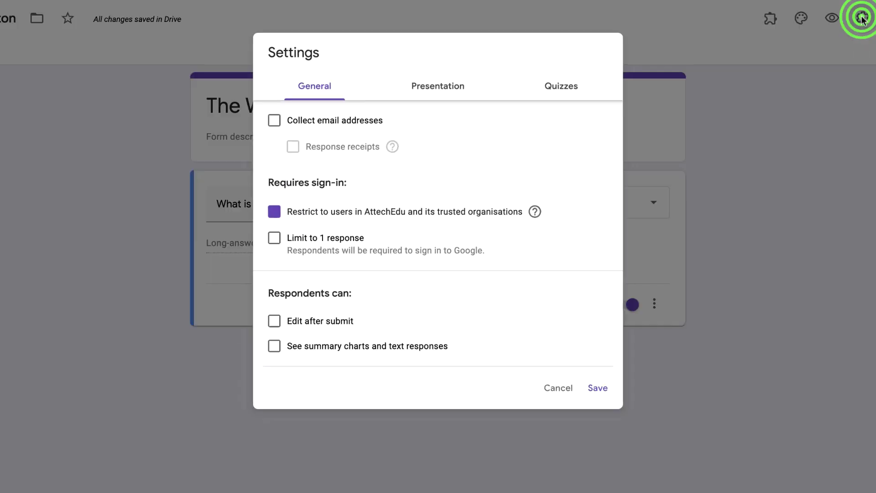
click(265, 118)
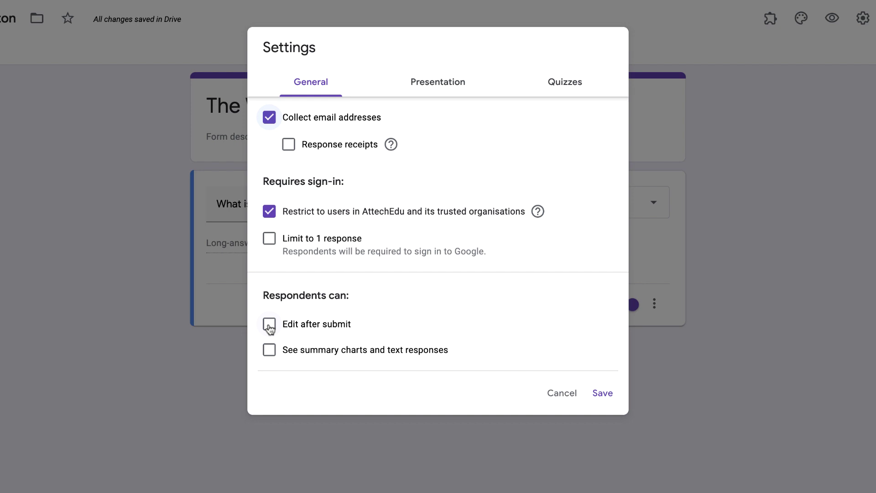
click(603, 394)
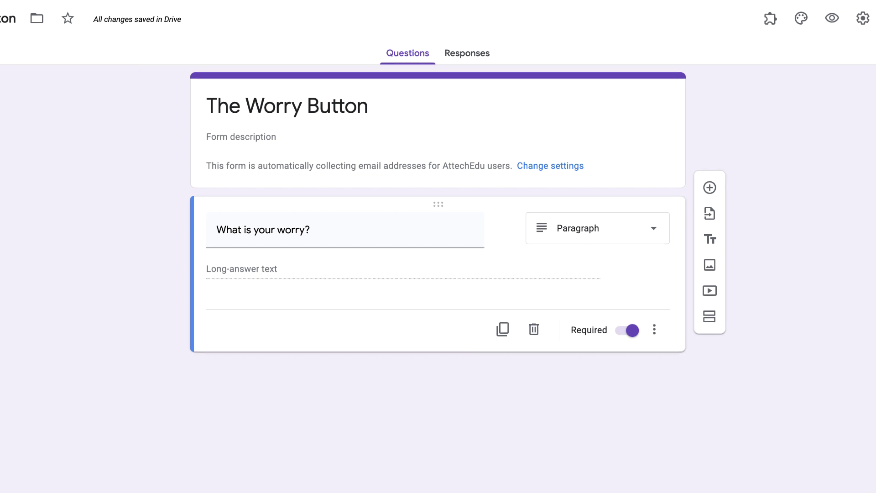
Step: Start a new Material post from the class's Classwork page
click(56, 12)
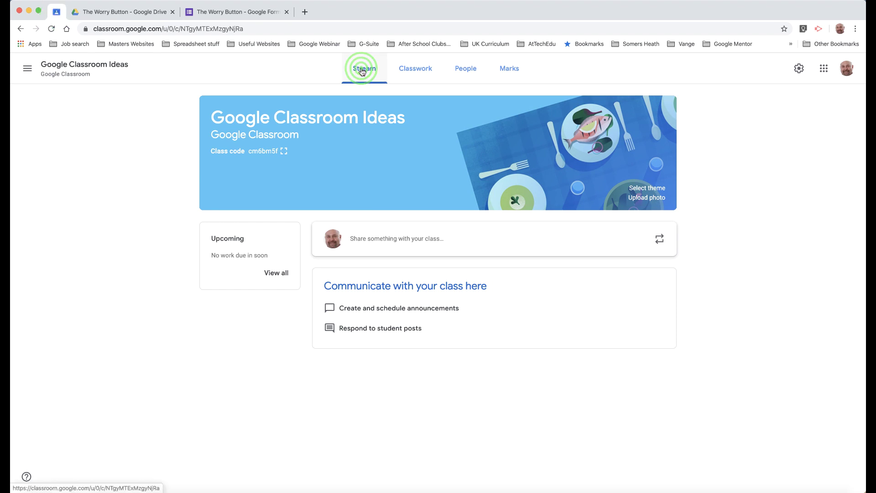
click(419, 72)
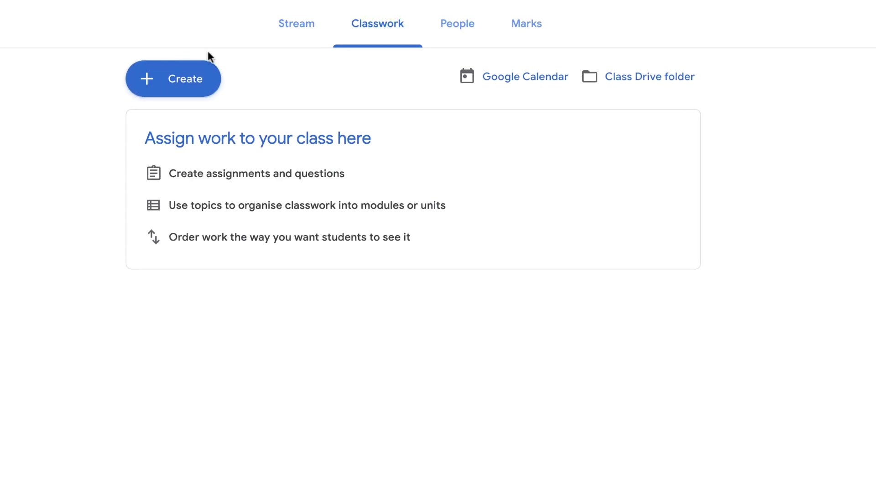
click(173, 78)
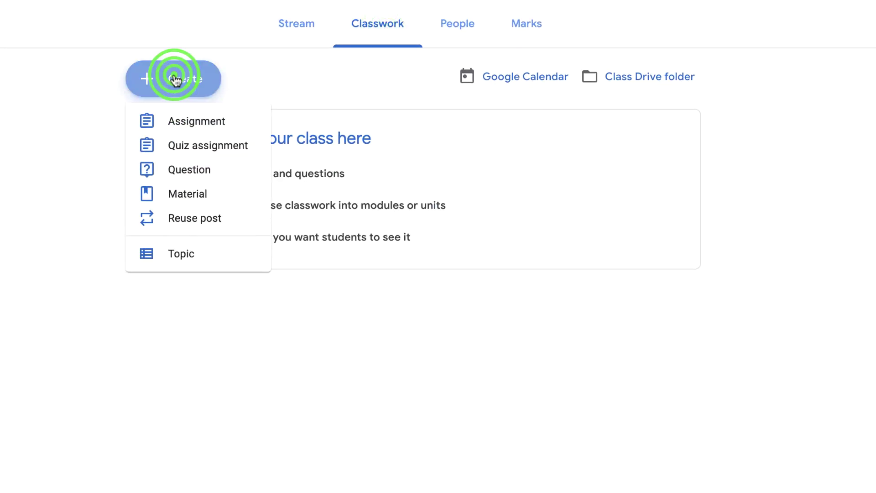
click(224, 197)
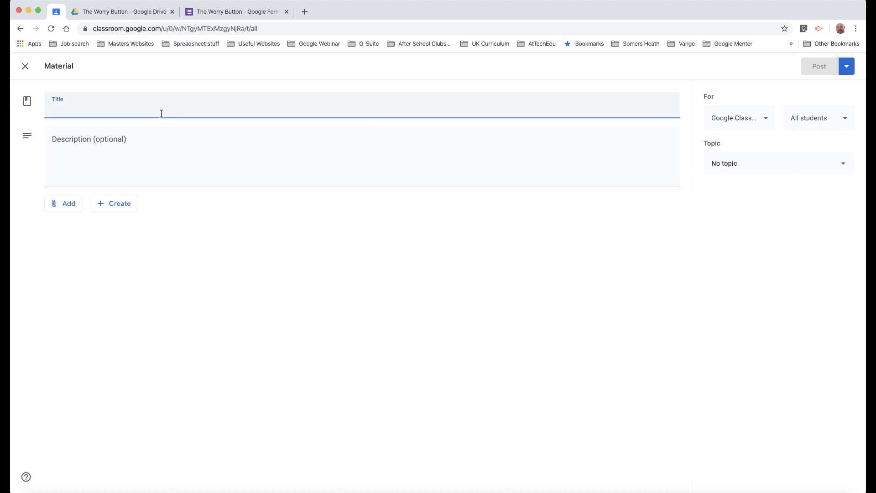
Step: Title the material 'The Worry Button' and describe how students can voice worries to a teacher
text(The Wor)
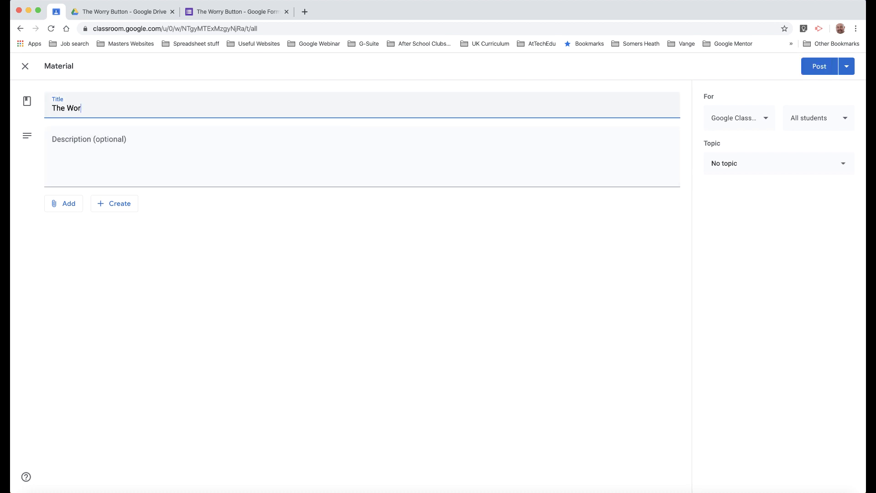
text(ry Bit)
text(tton)
click(139, 140)
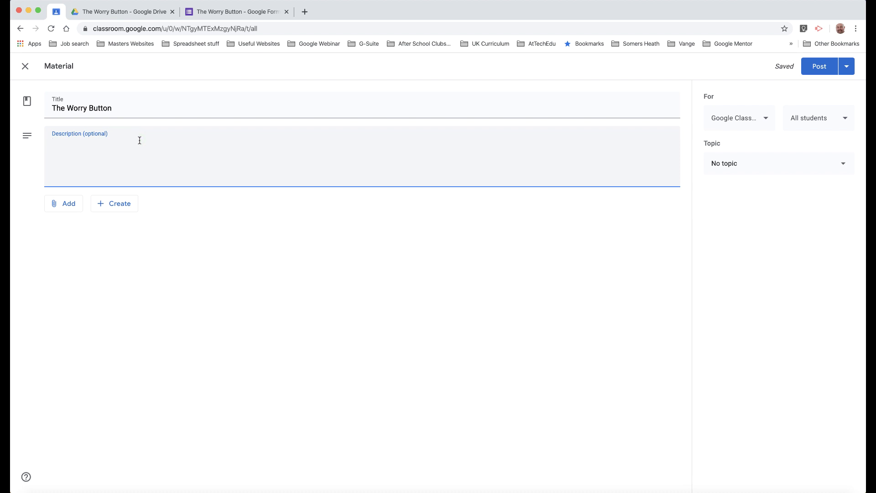
click(139, 140)
text(If you have any worries then please use this)
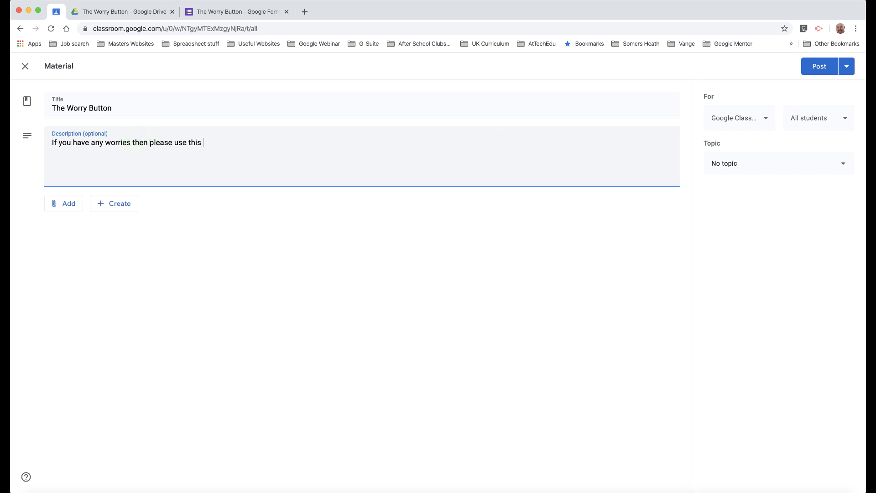
text(utton to voice what they are. A teacher from your school will then get in touch with you to )
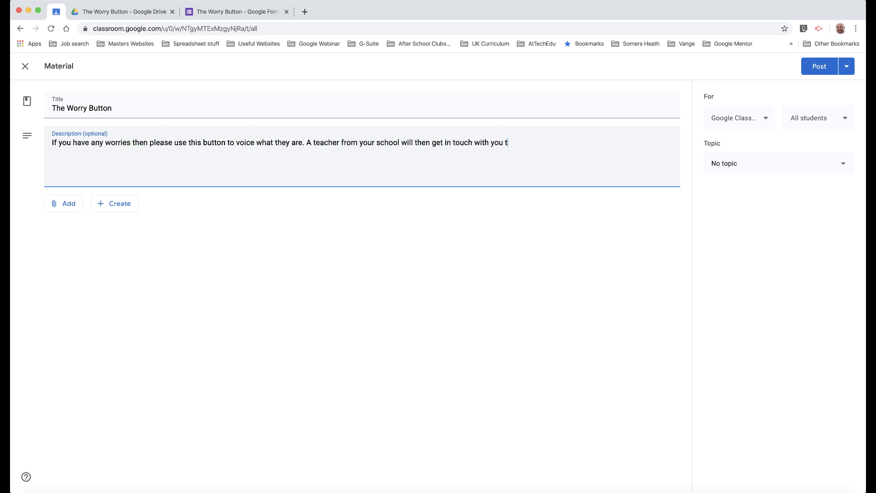
text(discuss any worries that you have.)
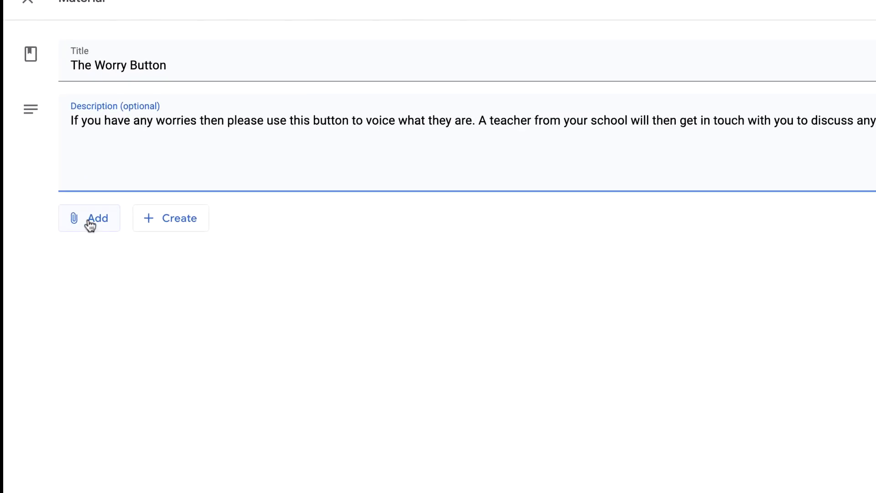
Step: Attach The Worry Button form from Google Drive's recent files to the material
click(94, 222)
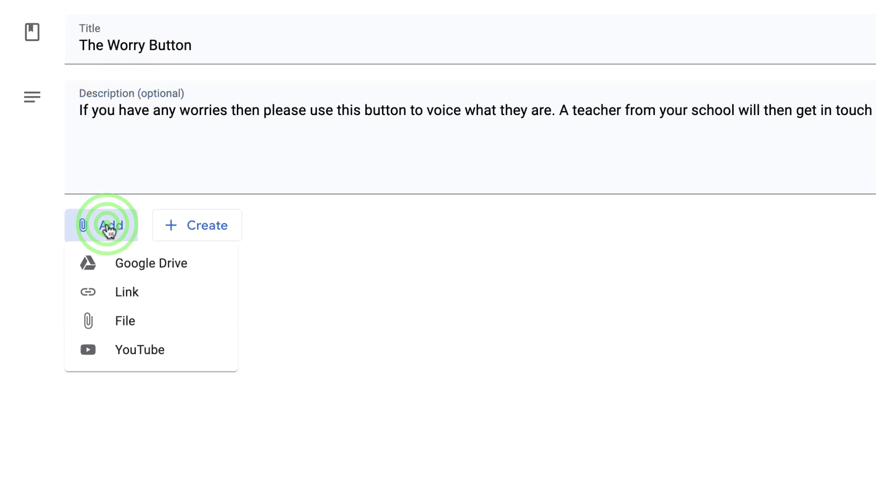
click(151, 267)
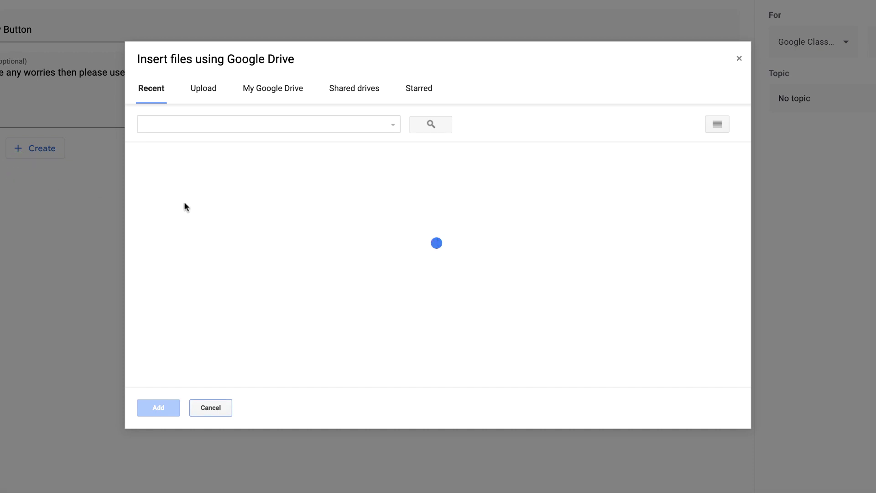
click(190, 228)
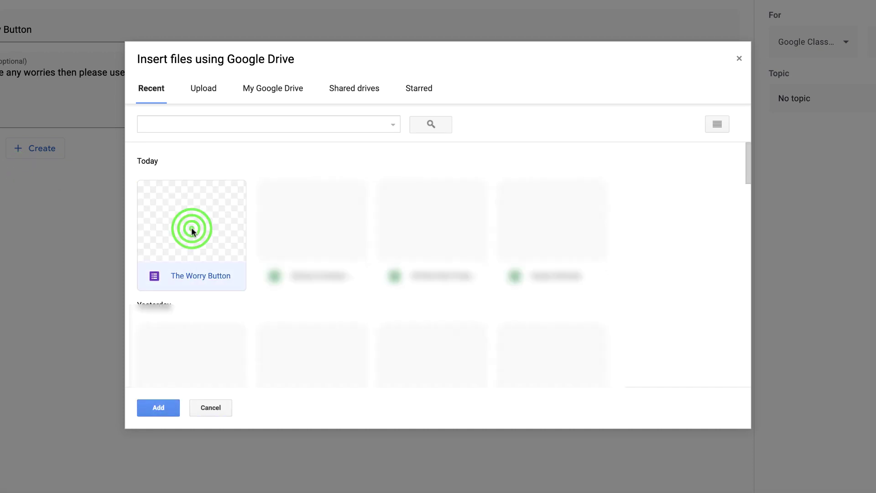
click(157, 409)
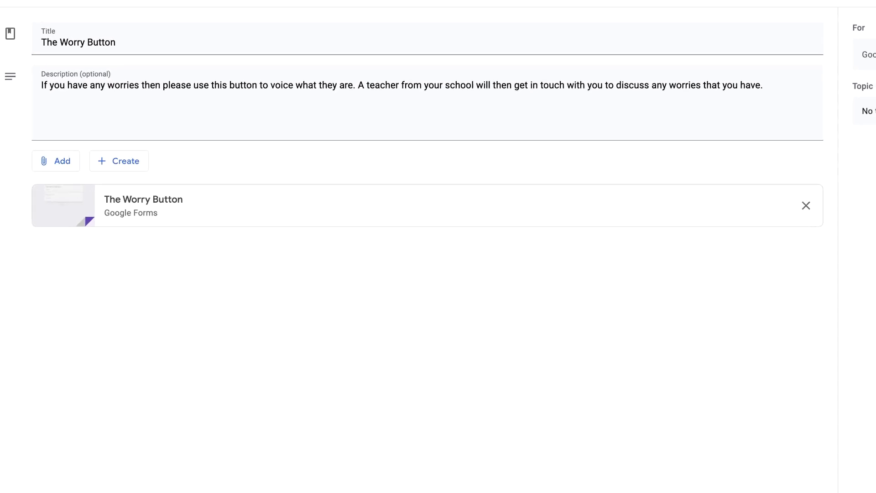
Step: Assign the material to a new topic named 'Worry Button'
click(774, 147)
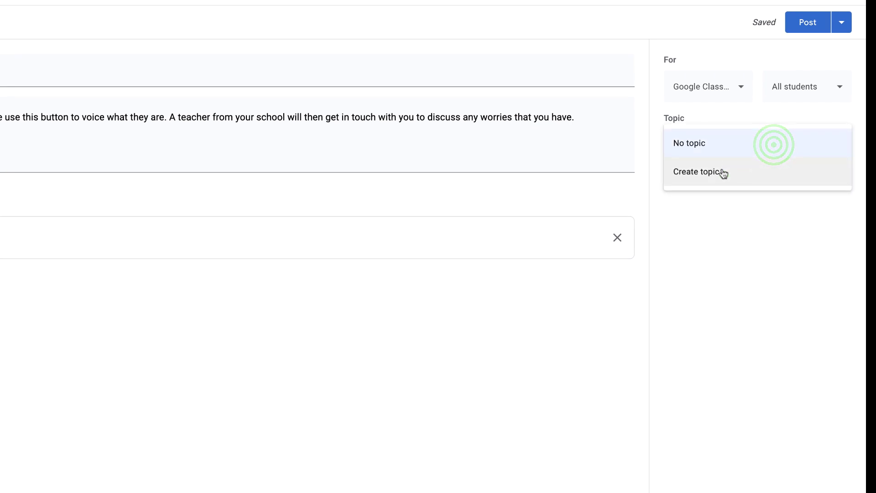
click(722, 171)
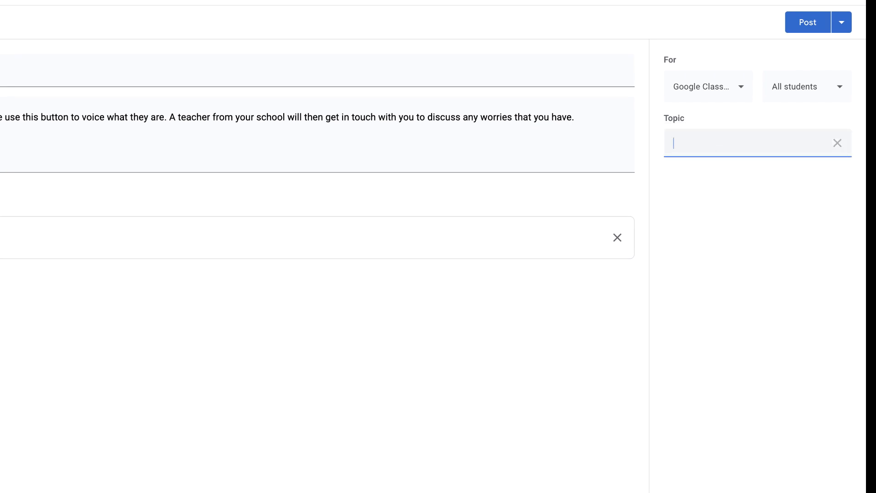
text(Worry Button)
Step: Post the material to all students in the class
click(741, 87)
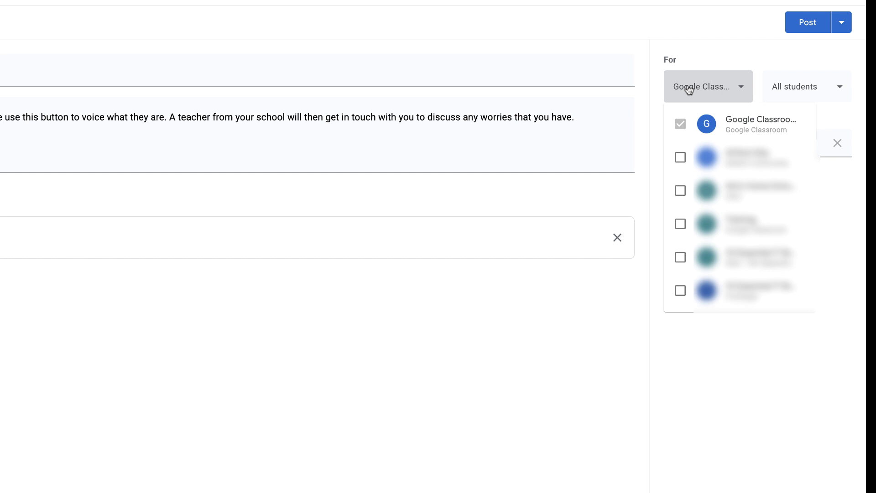
click(766, 348)
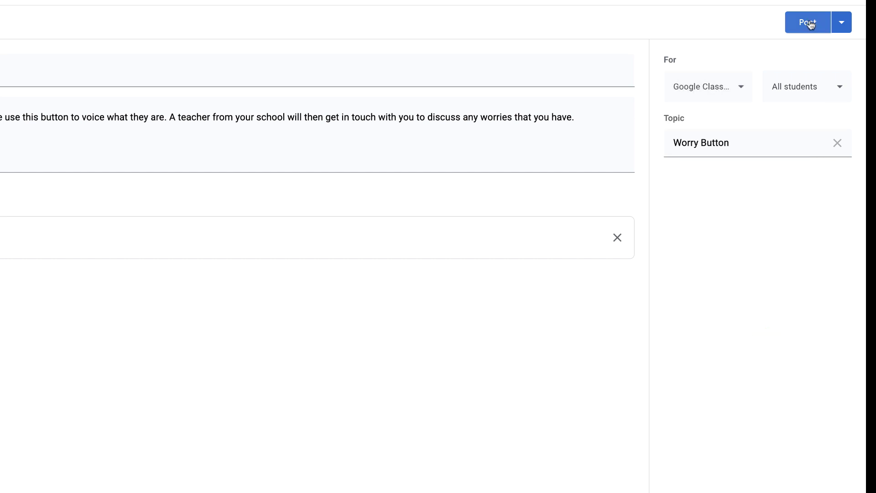
click(808, 22)
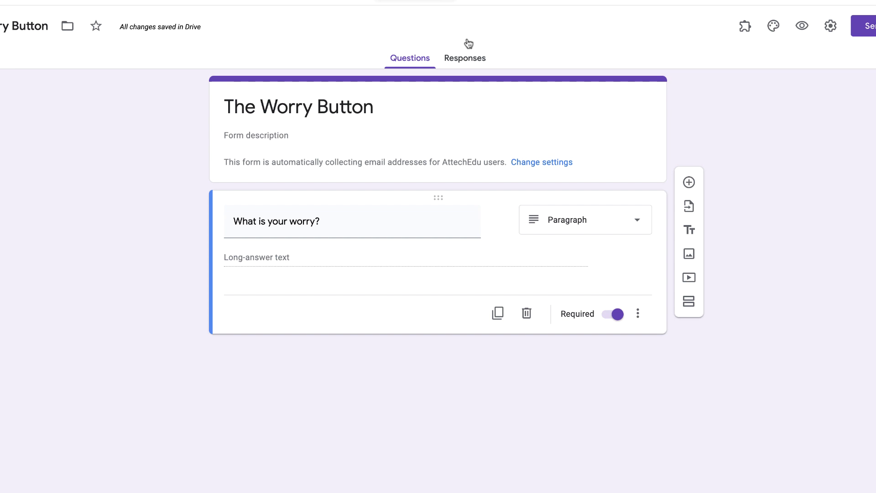
Step: Link the form's responses to a new spreadsheet, 'The Worry Button (Responses)'
click(465, 59)
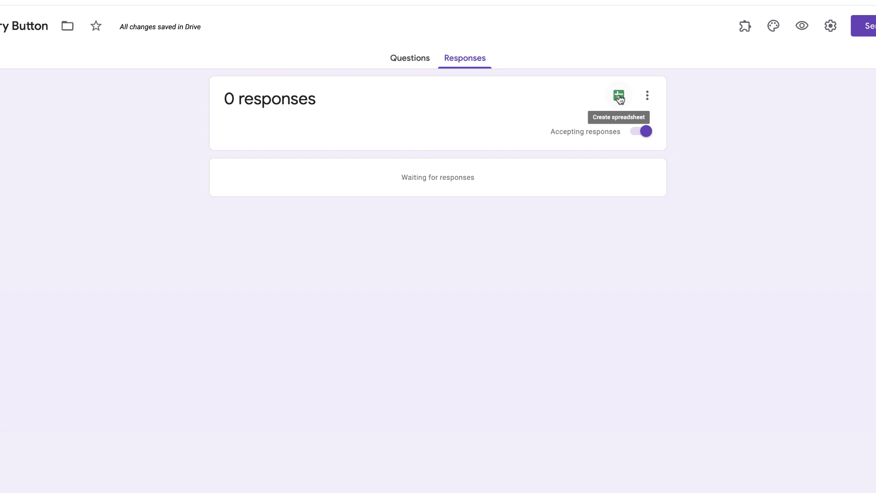
click(619, 97)
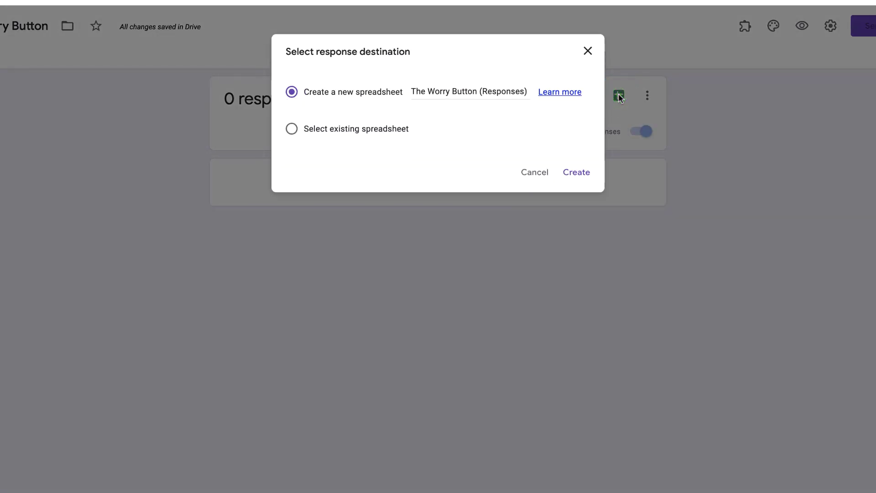
click(577, 172)
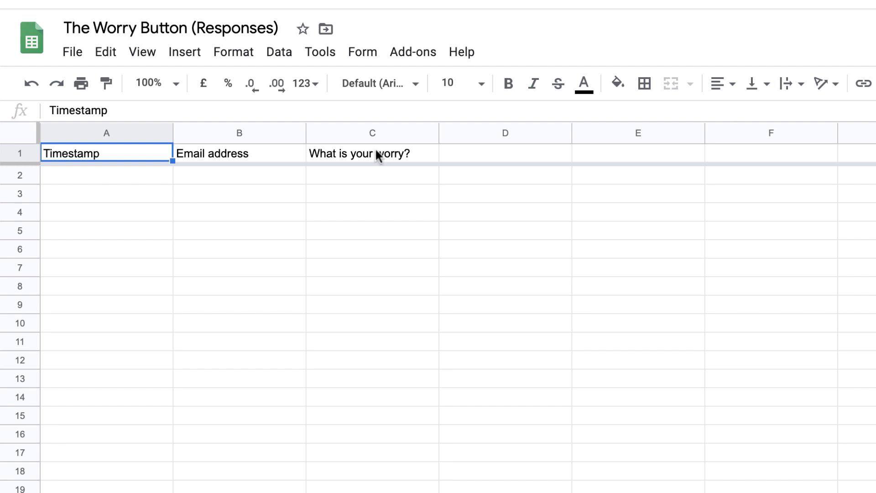
Step: Widen column C (What is your worry?) and column B (Email address) in the responses sheet
drag(438, 130, 692, 146)
click(240, 229)
drag(303, 131, 385, 134)
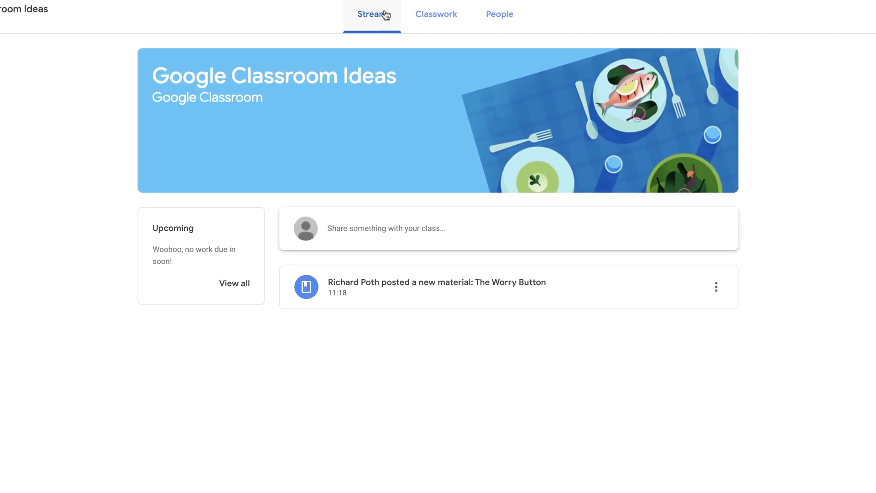
Step: On the Classwork page, filter to the Worry Button topic to reach the form
click(437, 18)
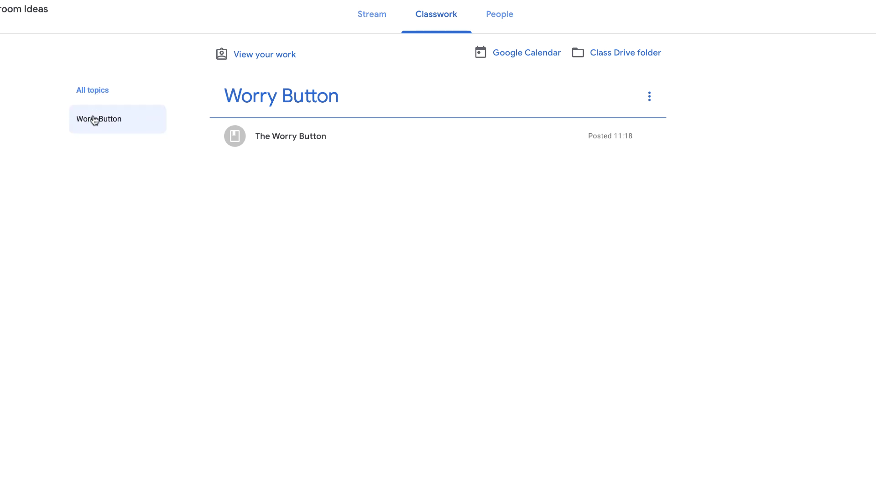
click(98, 120)
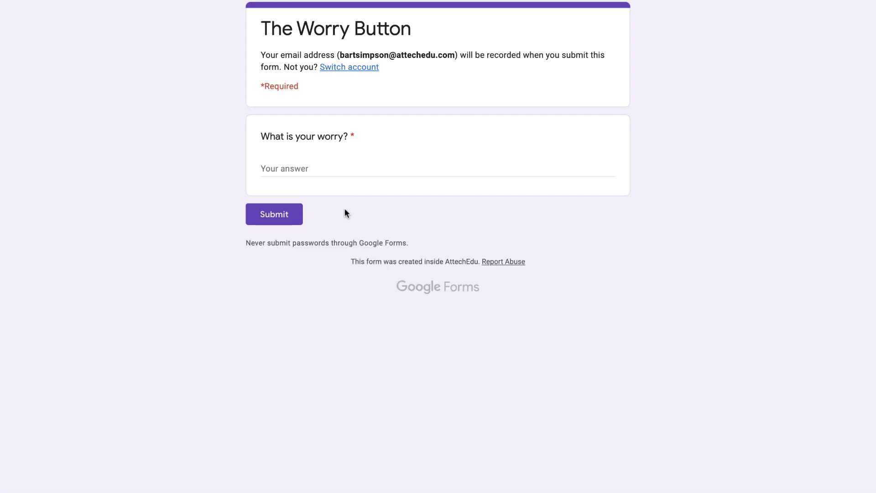
Step: Answer the question with 'I would like to talk to a teacher about my learning at home.'
click(344, 166)
click(344, 208)
click(344, 166)
text(I would like to talk to a teacher about my learning at home.)
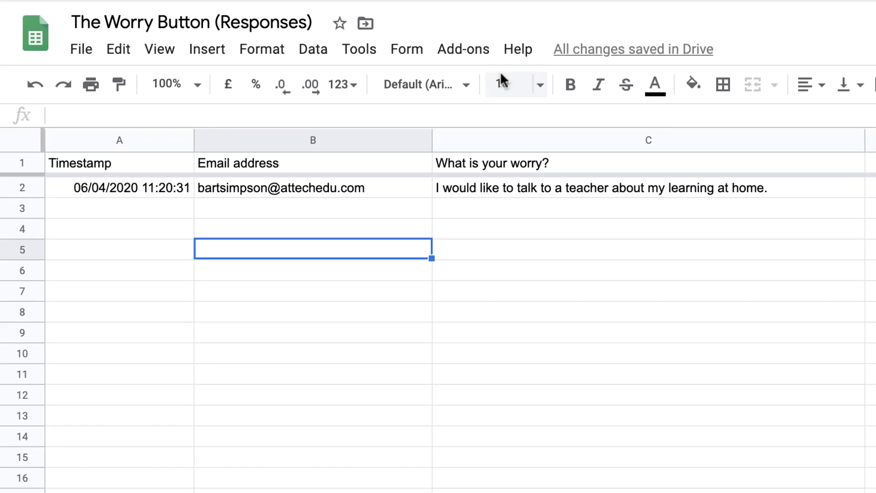
Step: Select row 2 to check the test response in The Worry Button (Responses) sheet
click(20, 185)
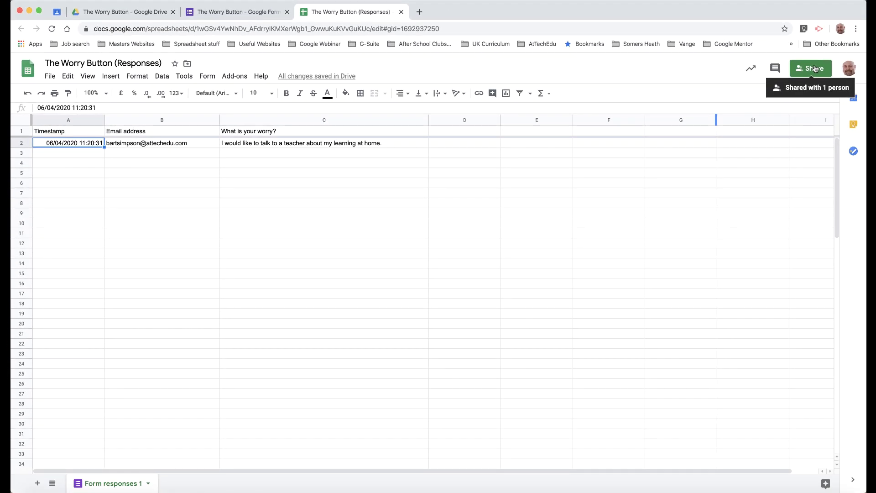
Step: Share the sheet with the colleague, with a greeting, 'Please find the worry spreadsheet.' and a sign-off
click(815, 69)
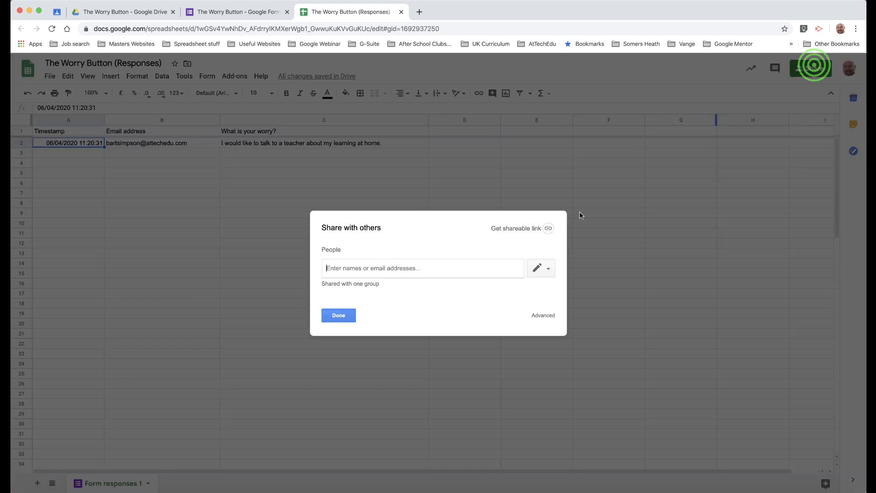
text(rade)
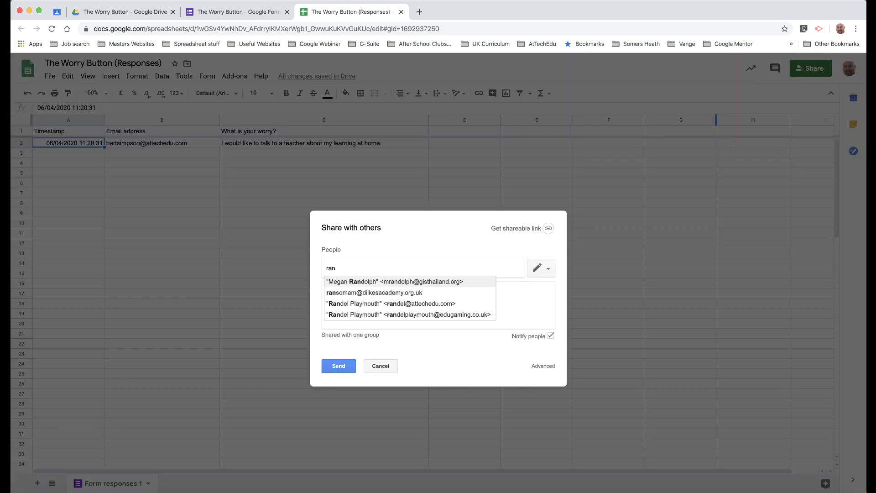
click(381, 291)
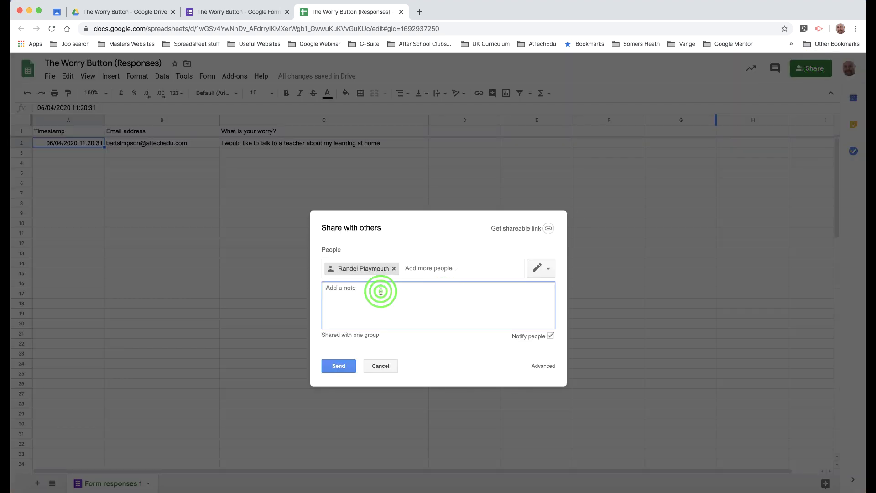
text(Hi Randel,)
key(Return)
key(Return)
text(Please find the worry spreadsheet.)
key(Return)
key(Return)
text(Richard)
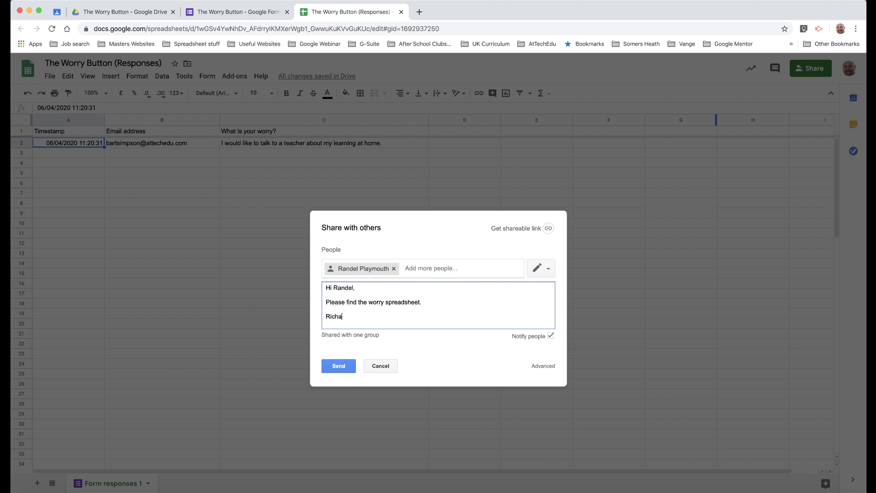
click(339, 368)
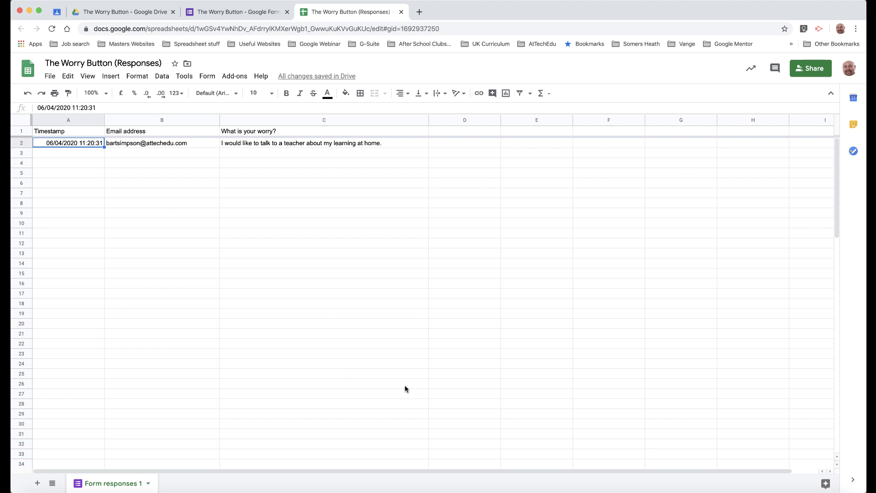
Step: In the colleague's Gmail, open the invitation and launch The Worry Button (Responses) spreadsheet from it
key(super+grave)
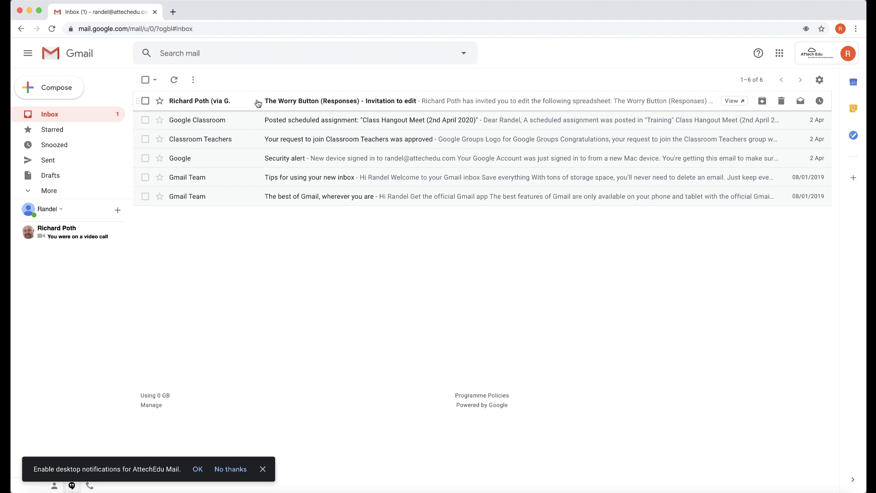
click(305, 100)
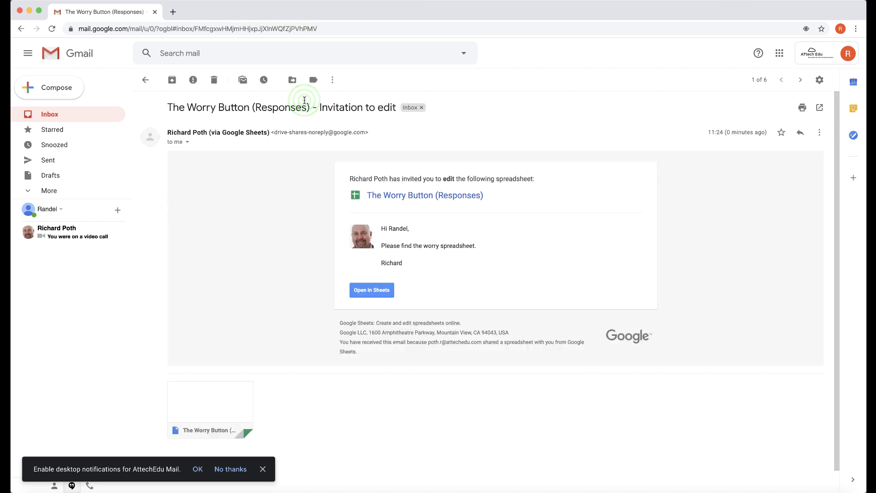
click(430, 196)
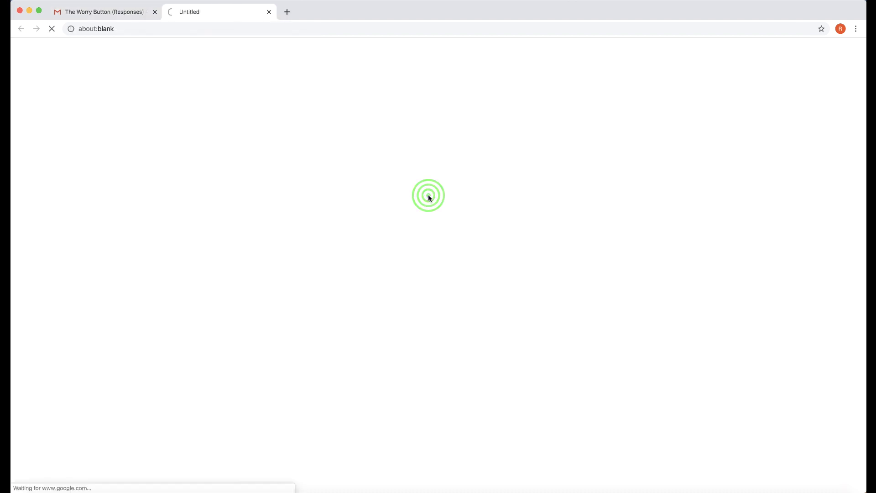
click(210, 120)
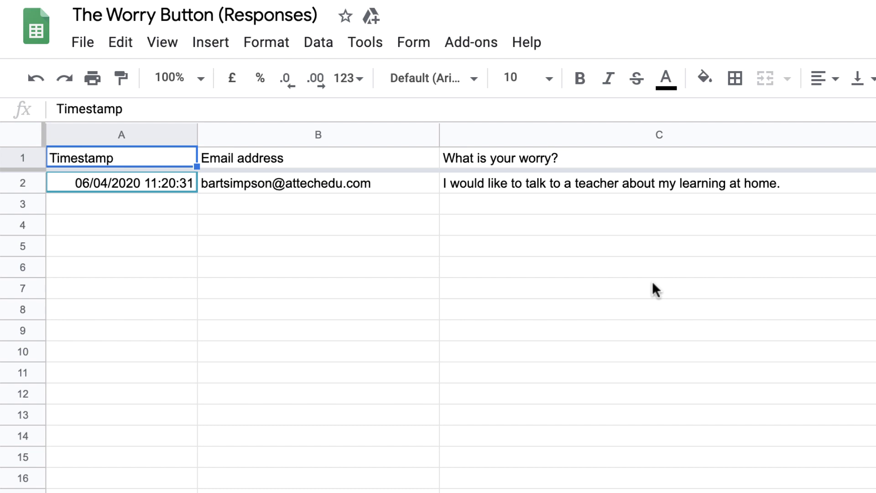
Step: Save a notification rule: 'A user submits a form' with 'Email - straight away'
click(367, 43)
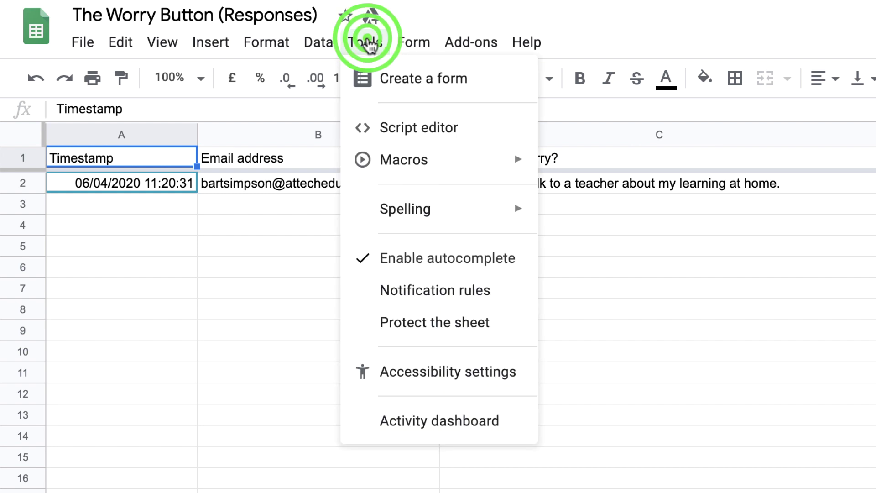
click(445, 290)
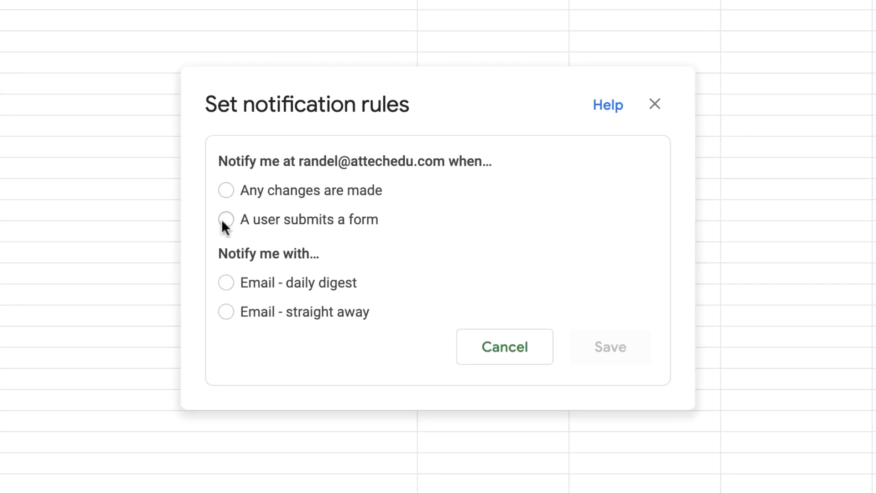
click(227, 218)
click(225, 312)
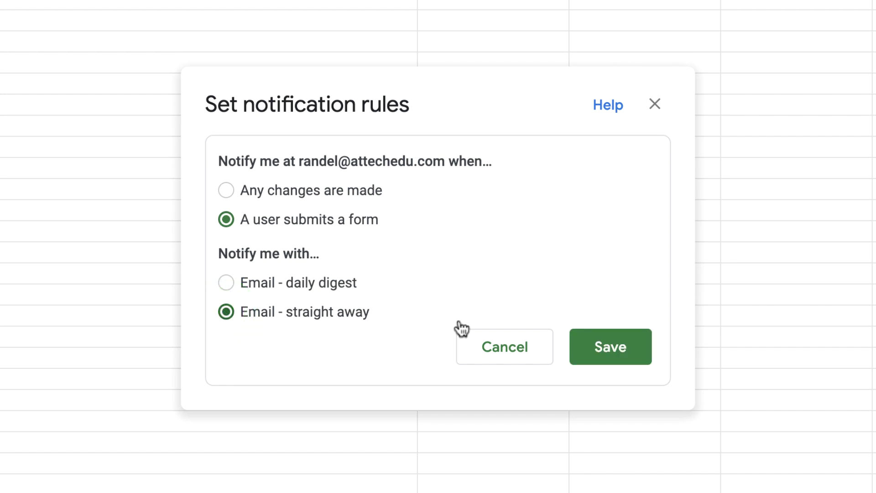
click(611, 342)
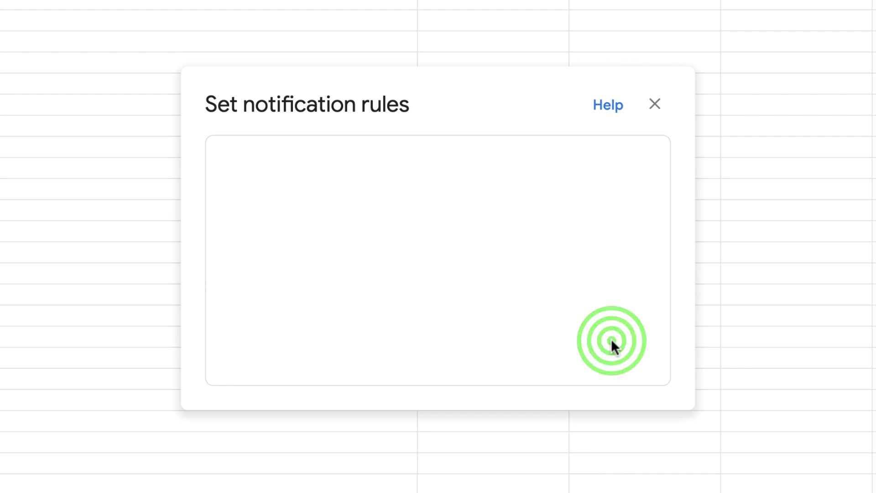
click(618, 421)
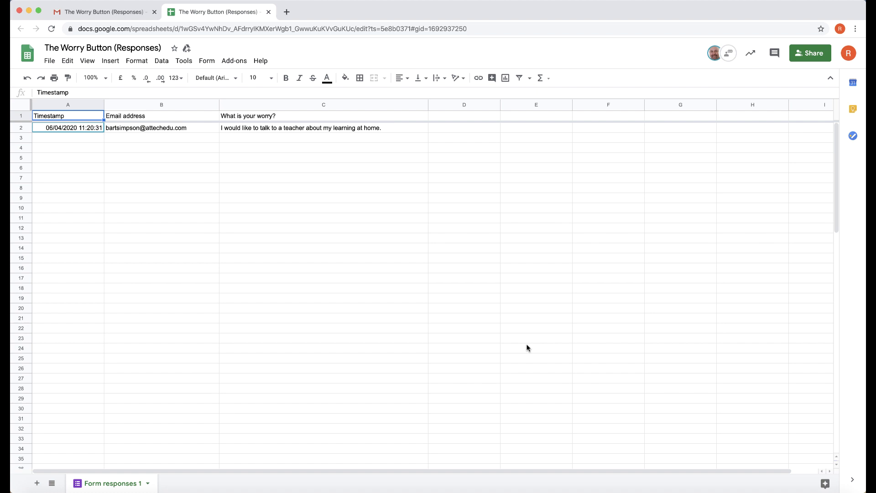
Step: Check the colleague's Gmail inbox, then close the form tab to return to Classroom
click(101, 13)
click(50, 113)
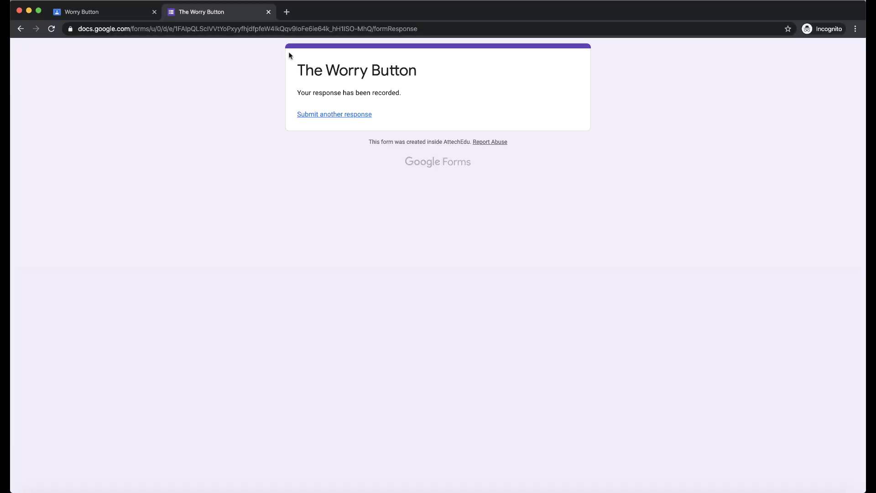
click(268, 12)
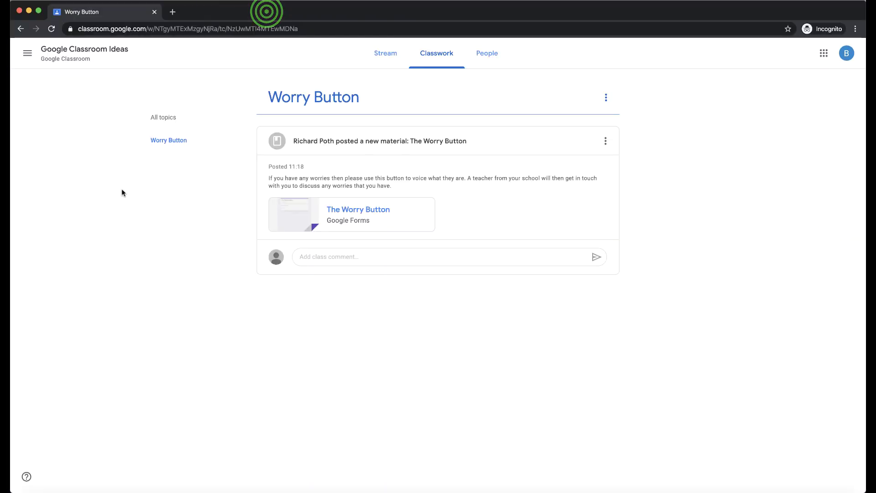
Step: Answer 'Feeling lonely!' in The Worry Button form under the Worry Button topic and submit
click(153, 142)
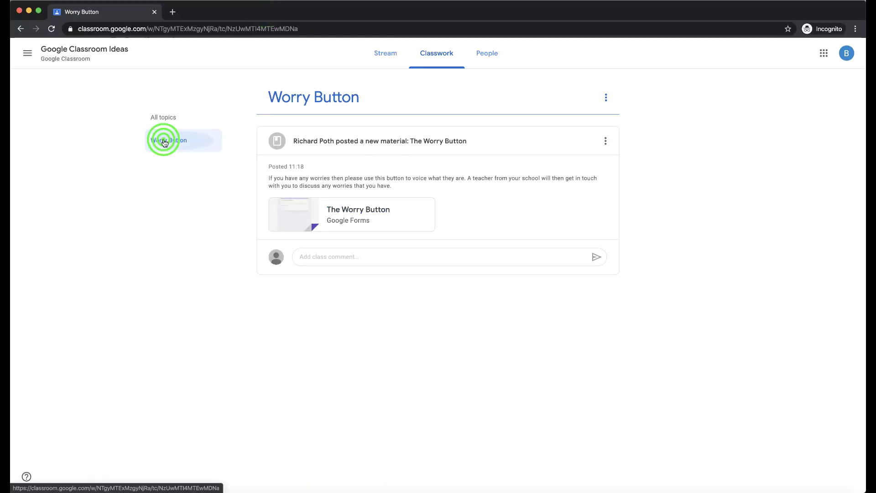
click(365, 213)
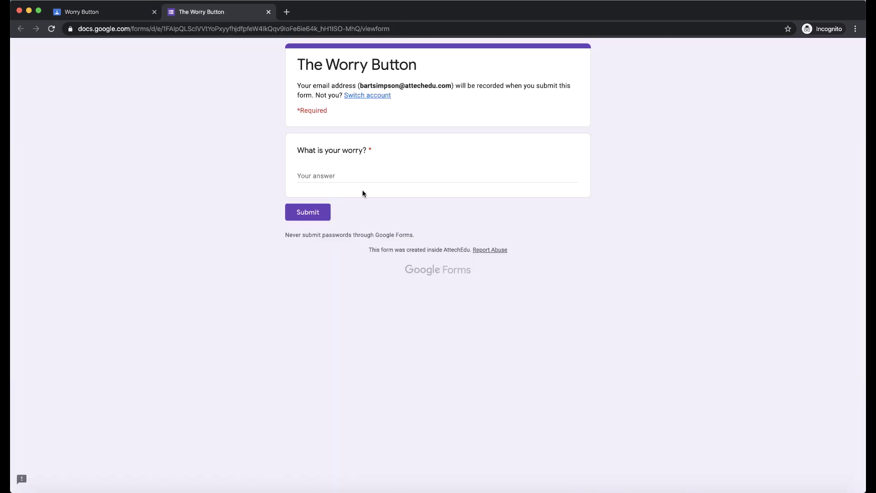
click(370, 174)
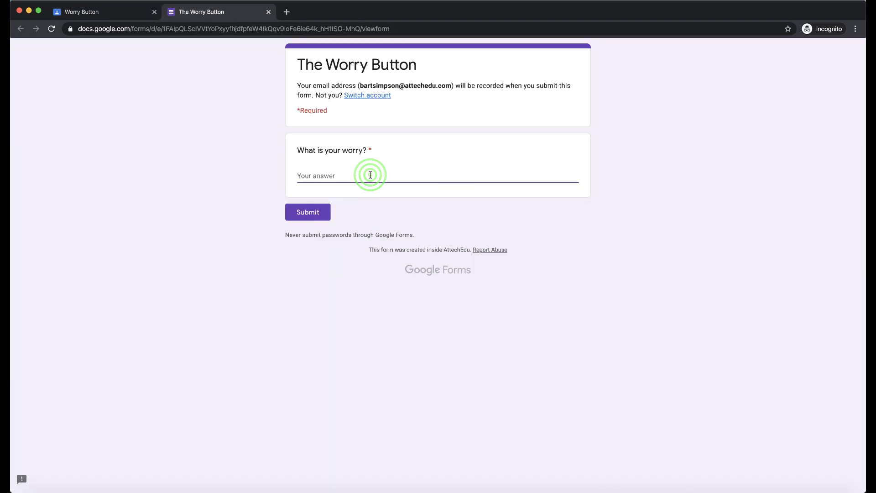
text(Feeling lonely!)
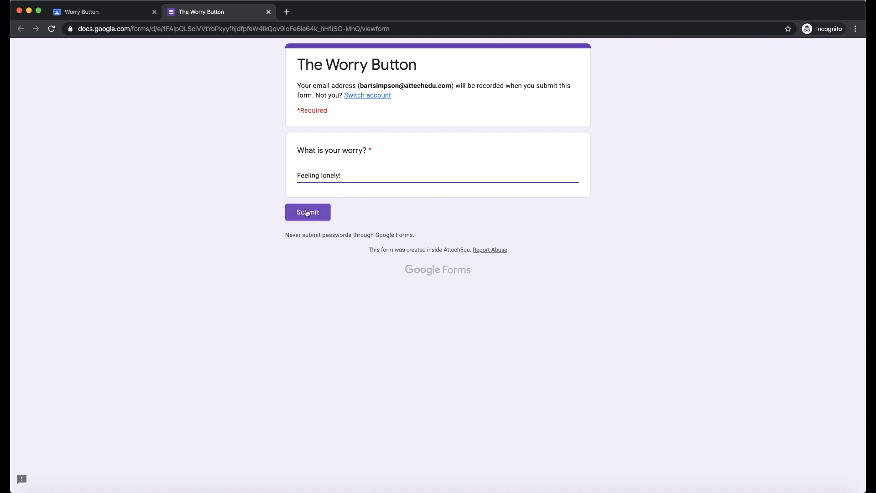
click(307, 212)
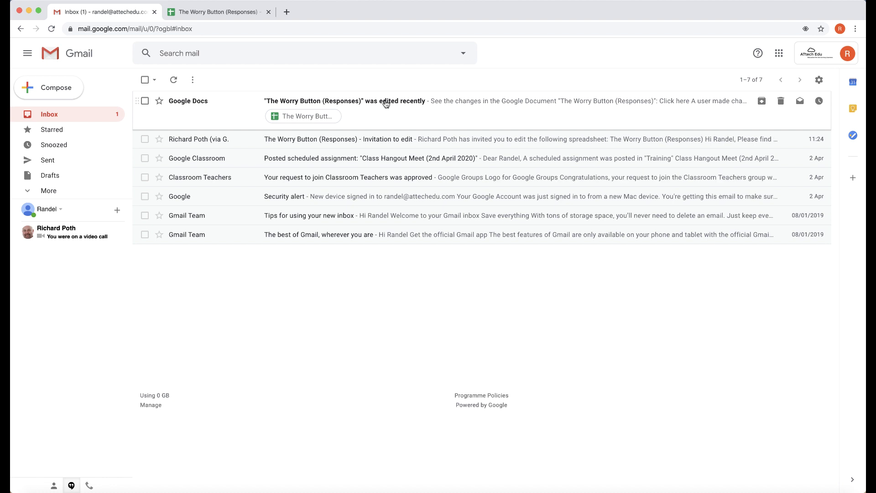
Step: Open the '"The Worry Button (Responses)" was edited recently' notification email
click(385, 104)
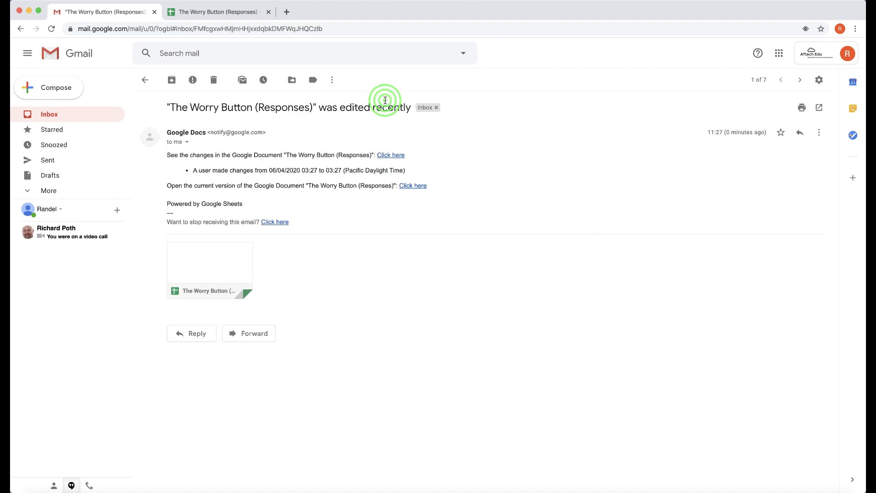